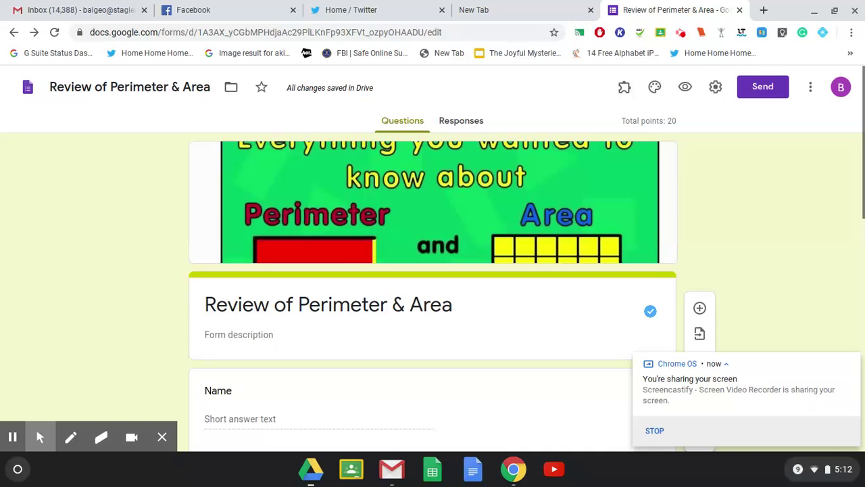
Step: Scroll to the quiz header and open the form's theme customization options
{"action": "mouse_move", "coordinate": [861, 206]}
{"action": "left_mouse_down"}
{"action": "mouse_move", "coordinate": [861, 263]}
{"action": "mouse_move", "coordinate": [863, 201]}
{"action": "left_mouse_up"}
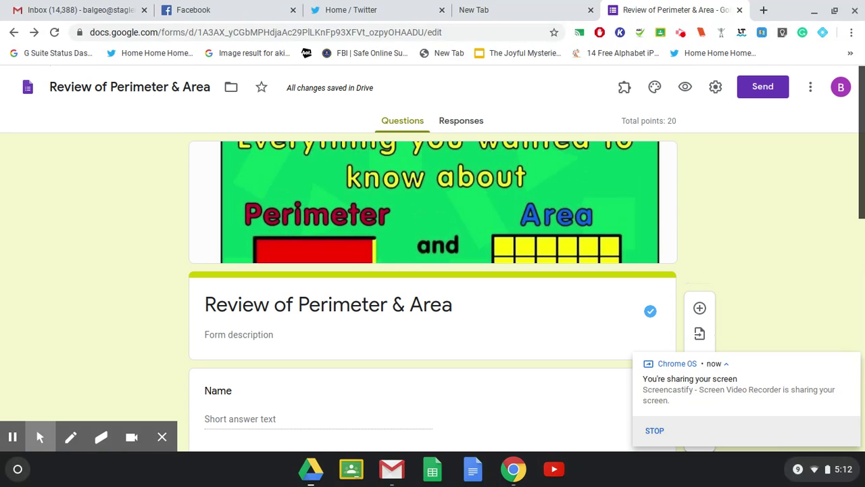
{"action": "scroll", "coordinate": [863, 201], "scroll_direction": "down", "scroll_amount": 3}
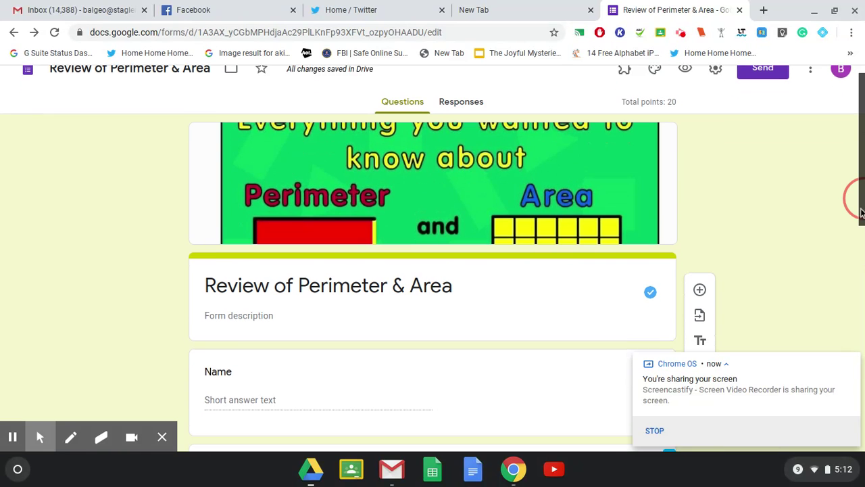
{"action": "scroll", "coordinate": [861, 198], "scroll_direction": "down", "scroll_amount": 3}
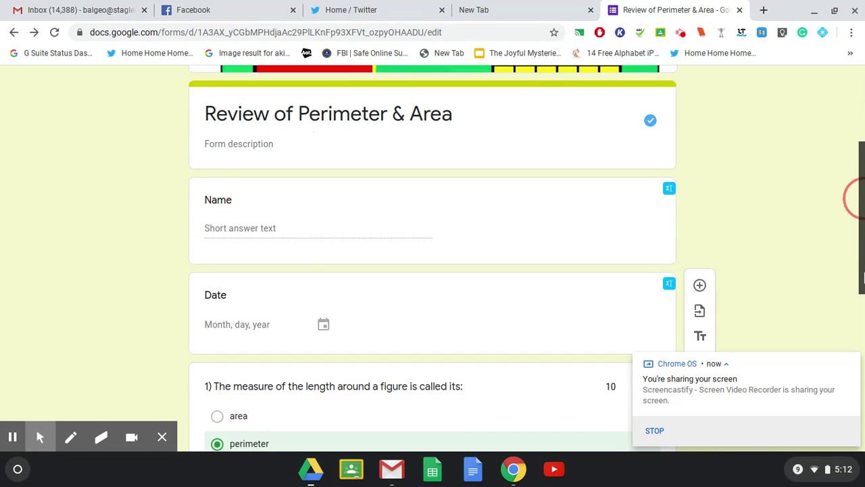
{"action": "scroll", "coordinate": [863, 198], "scroll_direction": "down", "scroll_amount": 2}
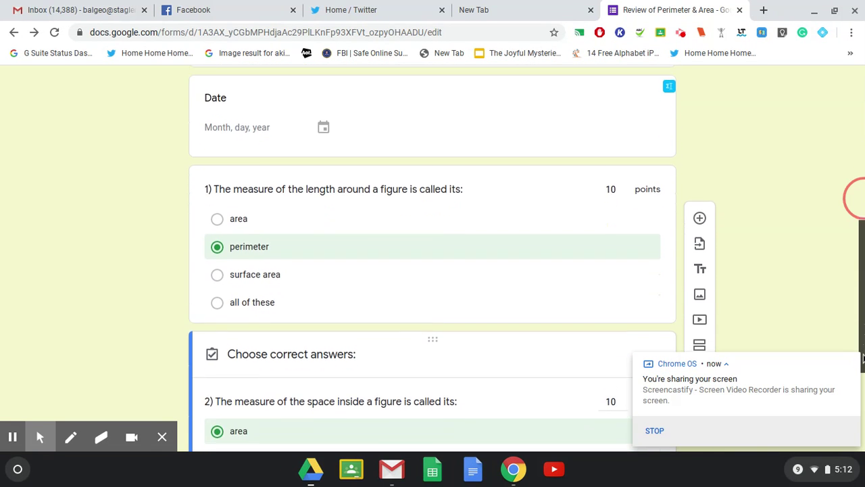
{"action": "scroll", "coordinate": [863, 414], "scroll_direction": "down", "scroll_amount": 2}
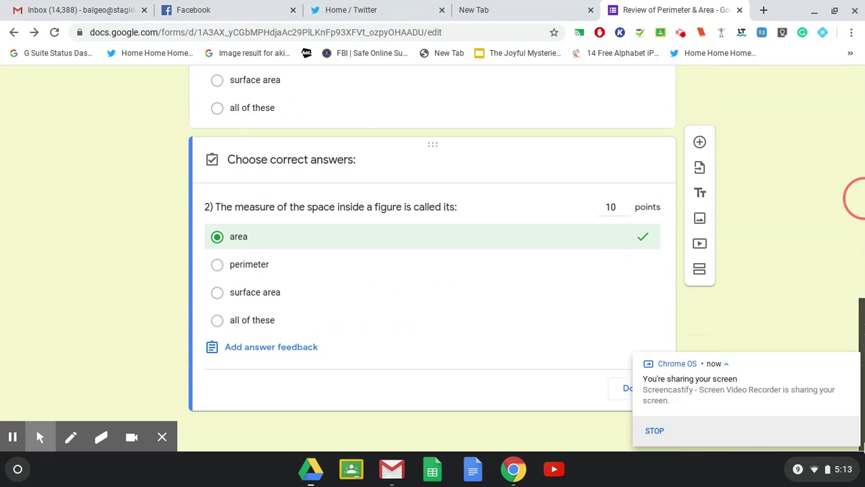
{"action": "scroll", "coordinate": [862, 171], "scroll_direction": "up", "scroll_amount": 9}
{"action": "left_click_drag", "start_coordinate": [862, 170], "coordinate": [859, 113]}
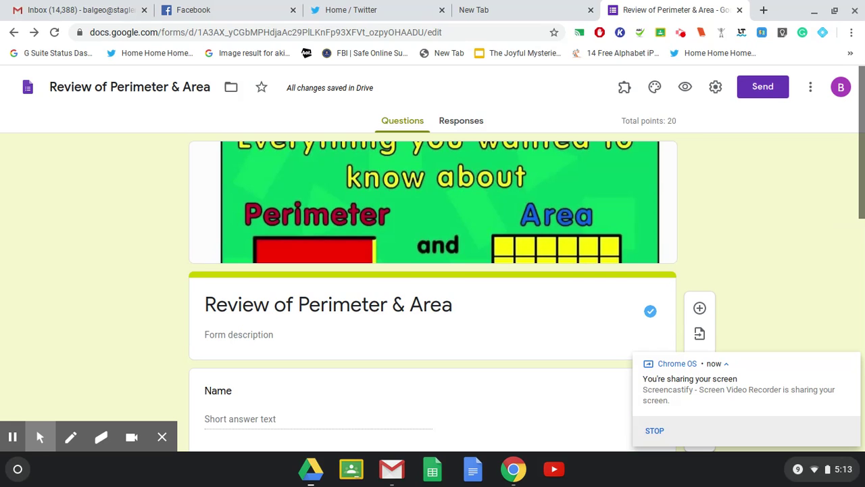
{"action": "left_click", "coordinate": [655, 89]}
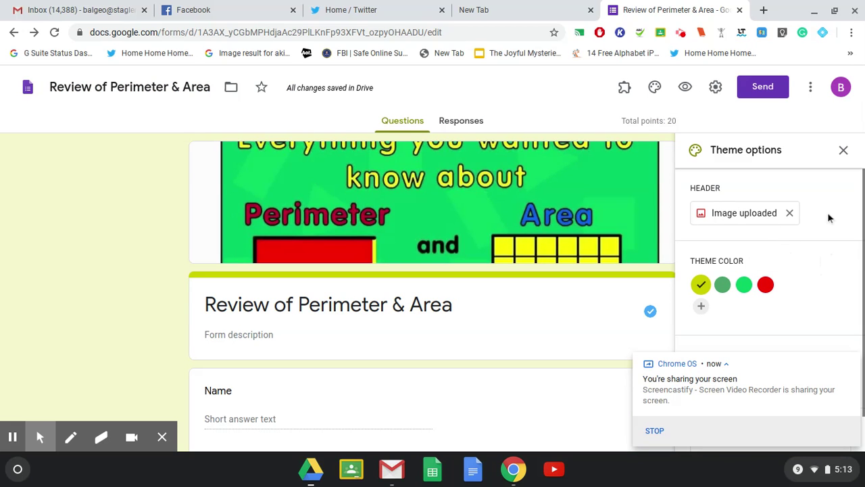
Step: Browse the header image Photos and Upload tabs, then close the chooser without changes
{"action": "left_click", "coordinate": [759, 214]}
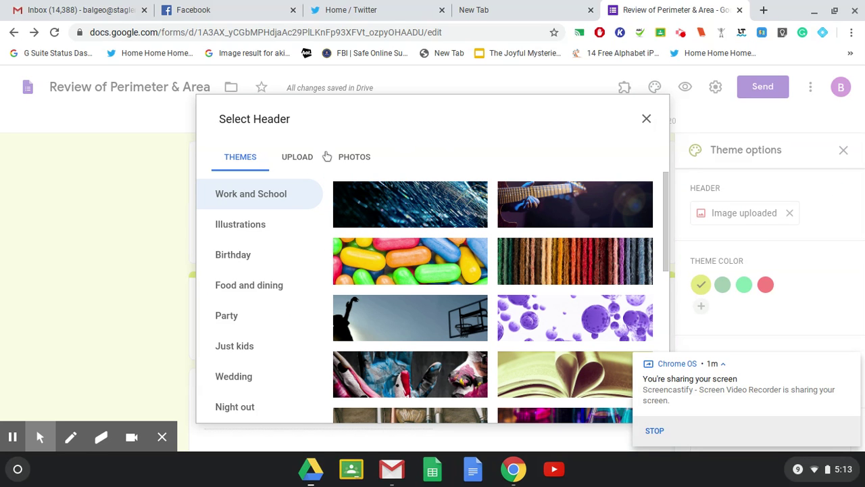
{"action": "left_click", "coordinate": [349, 161]}
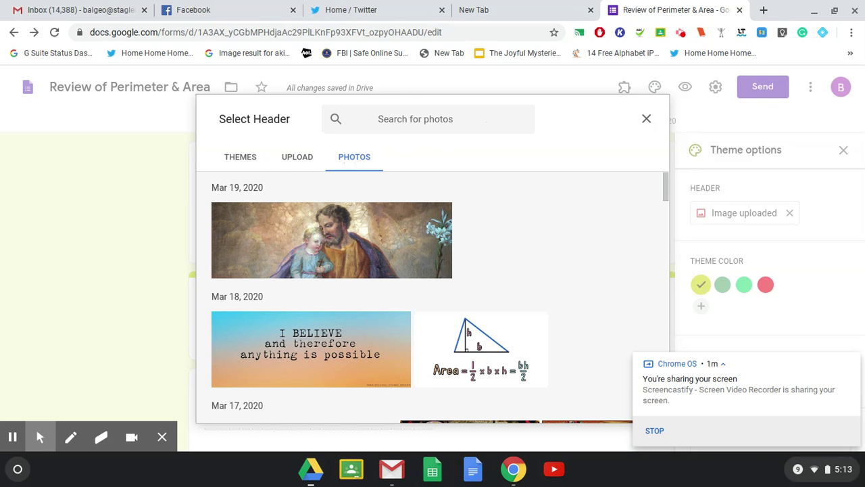
{"action": "left_click", "coordinate": [304, 159]}
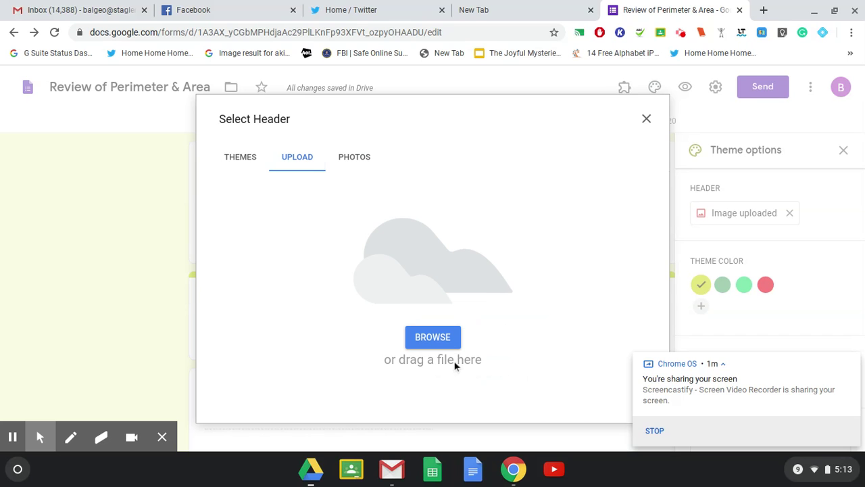
{"action": "left_click", "coordinate": [643, 119]}
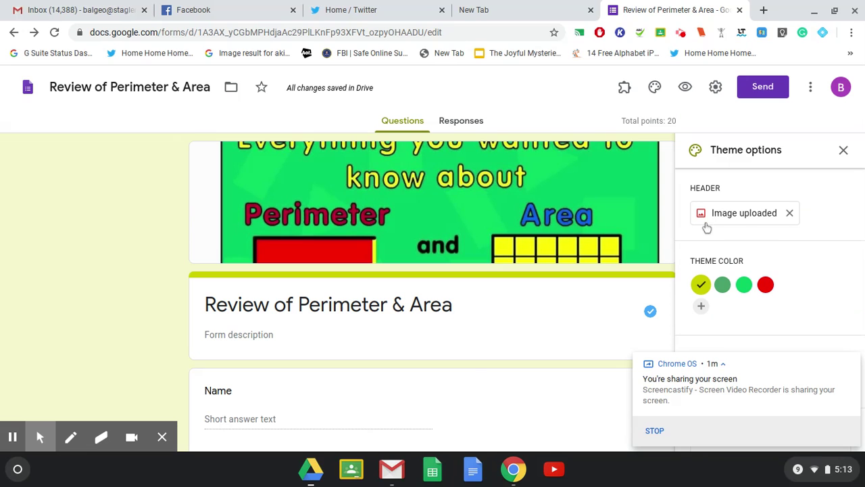
Step: Switch the theme colour from green to red and close the theme panel
{"action": "left_click", "coordinate": [744, 285]}
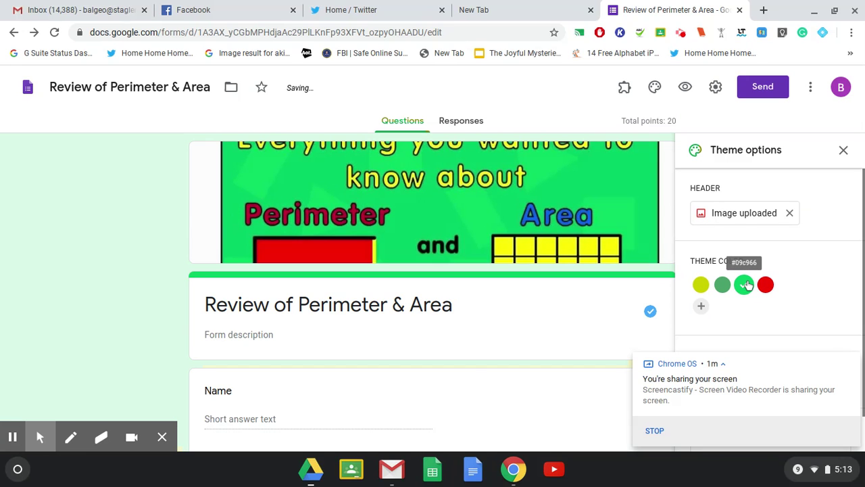
{"action": "left_click", "coordinate": [766, 285]}
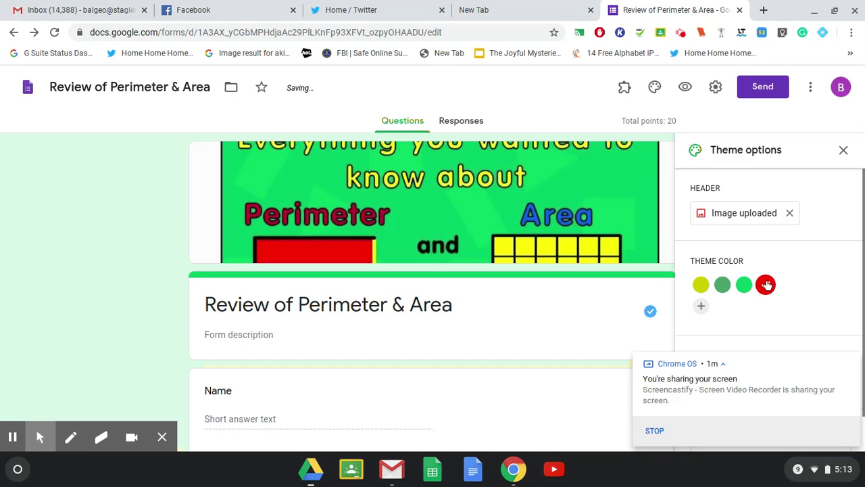
{"action": "left_click", "coordinate": [655, 87]}
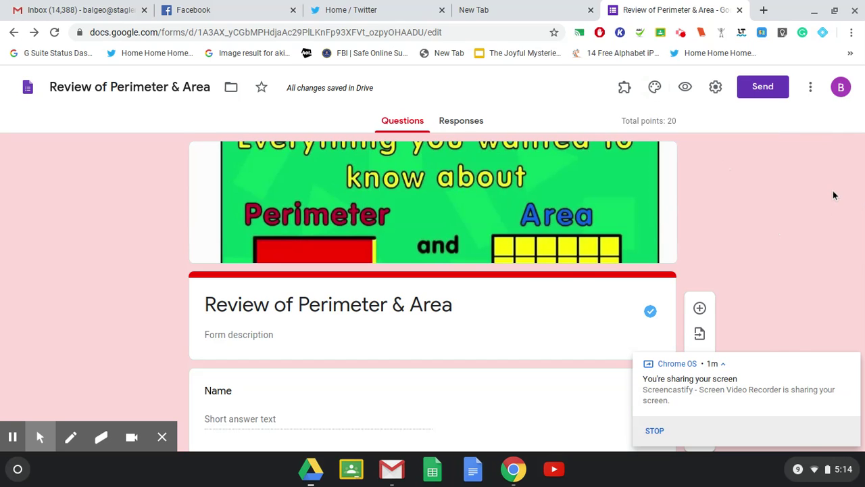
{"action": "scroll", "coordinate": [832, 195], "scroll_direction": "down", "scroll_amount": 3}
{"action": "scroll", "coordinate": [432, 257], "scroll_direction": "down", "scroll_amount": 2}
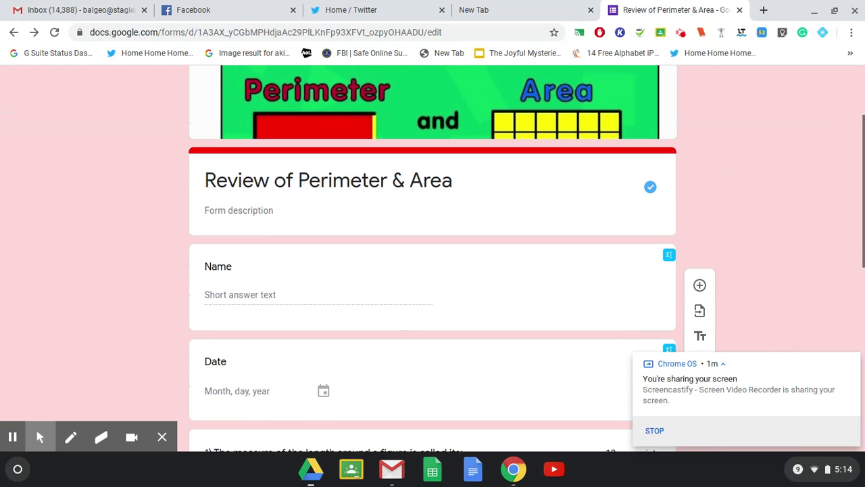
{"action": "scroll", "coordinate": [432, 257], "scroll_direction": "down", "scroll_amount": 4}
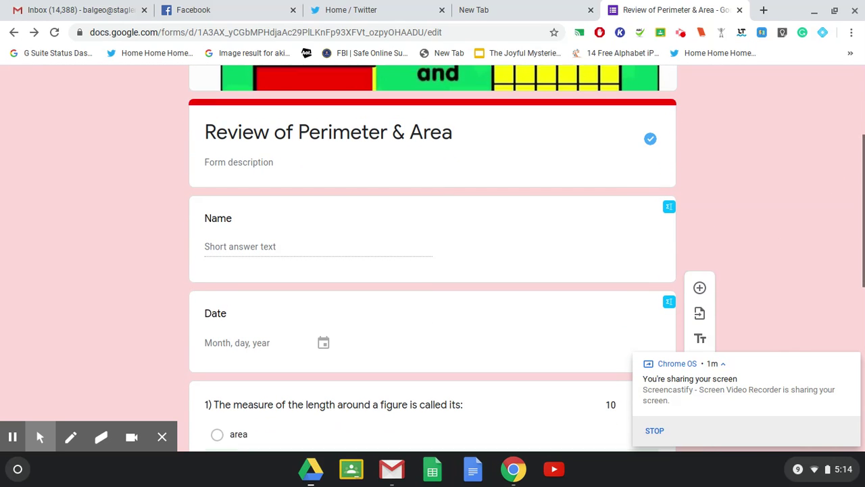
{"action": "scroll", "coordinate": [432, 257], "scroll_direction": "down", "scroll_amount": 4}
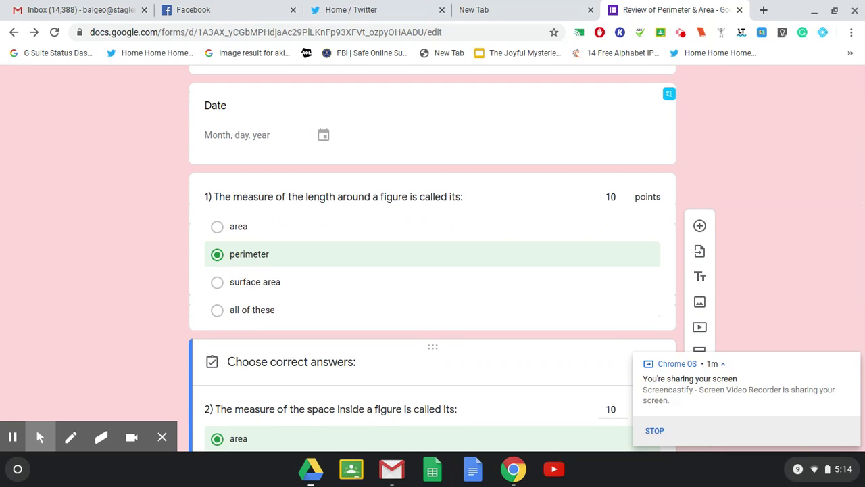
{"action": "scroll", "coordinate": [433, 257], "scroll_direction": "down", "scroll_amount": 3}
{"action": "scroll", "coordinate": [433, 256], "scroll_direction": "down", "scroll_amount": 3}
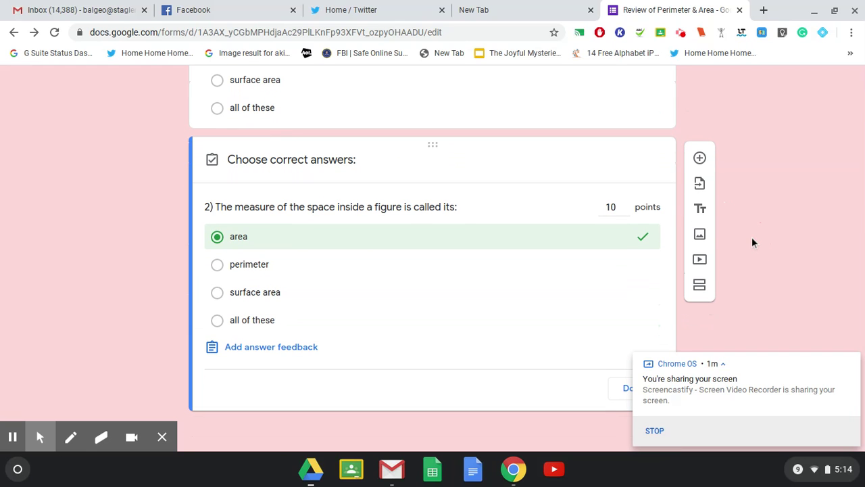
{"action": "left_click", "coordinate": [701, 159]}
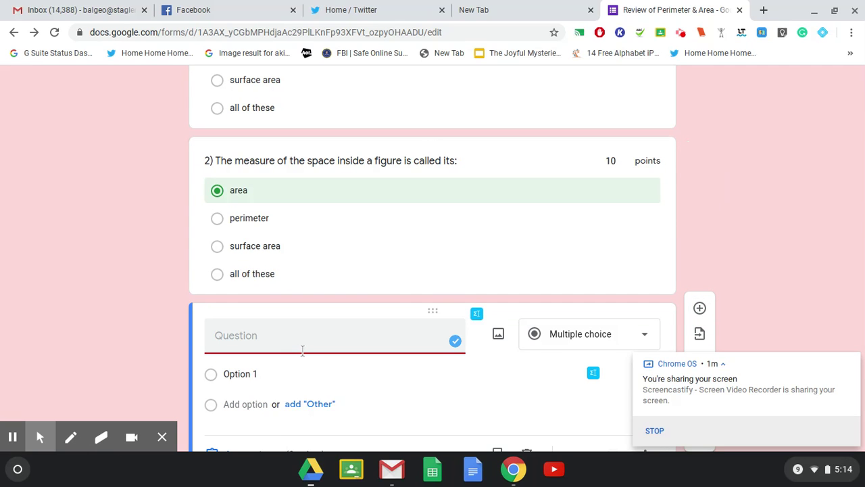
Step: Title the third question '3) Squares are also rectangles.'
{"action": "type", "text": "30"}
{"action": "key", "text": "BackSpace"}
{"action": "type", "text": ")"}
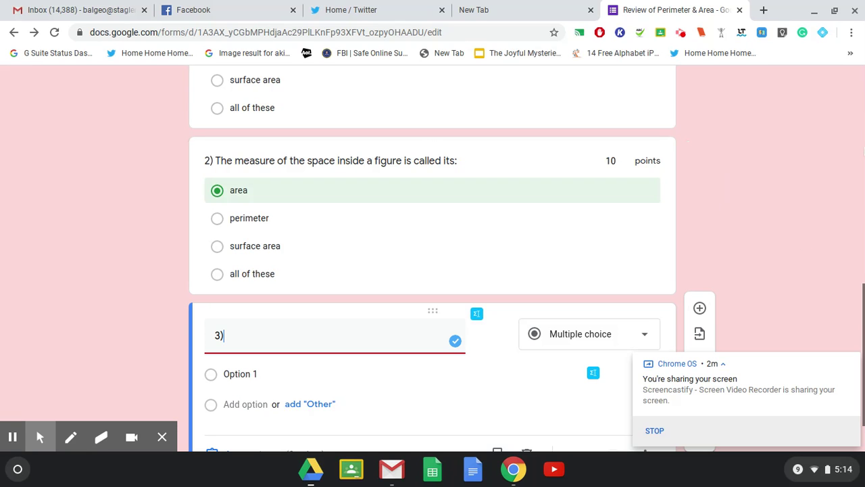
{"action": "left_click_drag", "start_coordinate": [862, 338], "coordinate": [863, 361]}
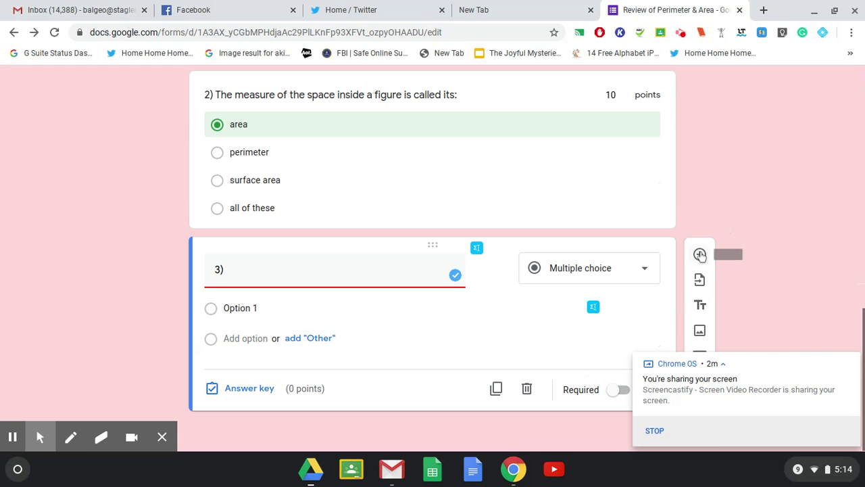
{"action": "left_click", "coordinate": [323, 273]}
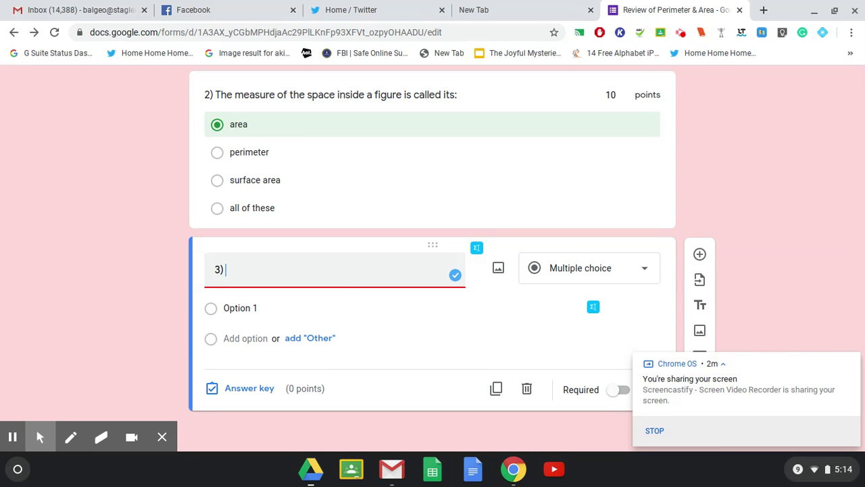
{"action": "type", "text": "Squares are also "}
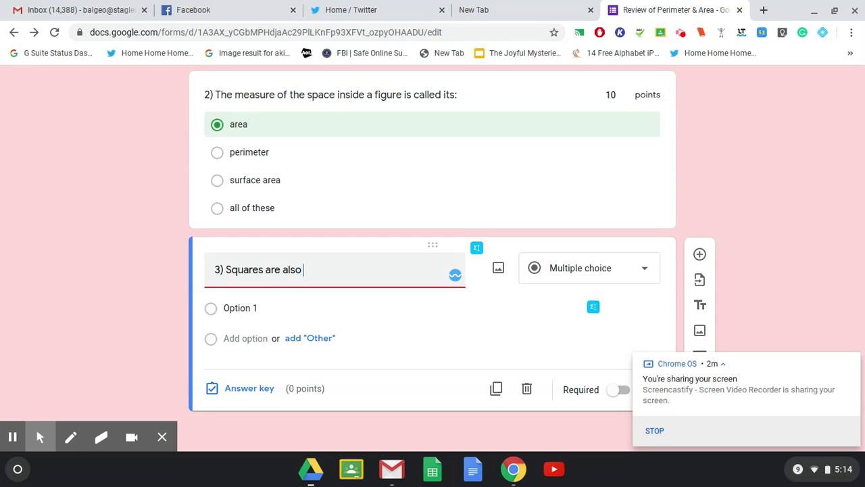
{"action": "type", "text": "rectangles."}
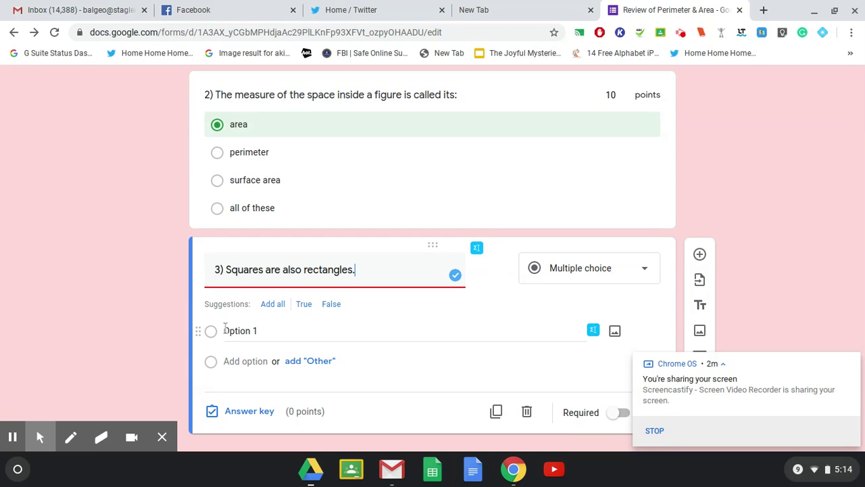
Step: Give question 3 the choices True and False plus an Other option
{"action": "left_click", "coordinate": [240, 330]}
{"action": "type", "text": "True"}
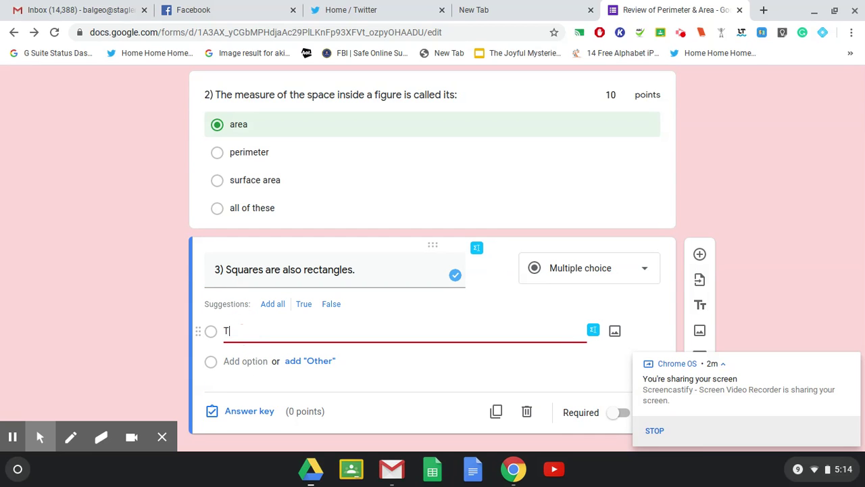
{"action": "left_click", "coordinate": [297, 355]}
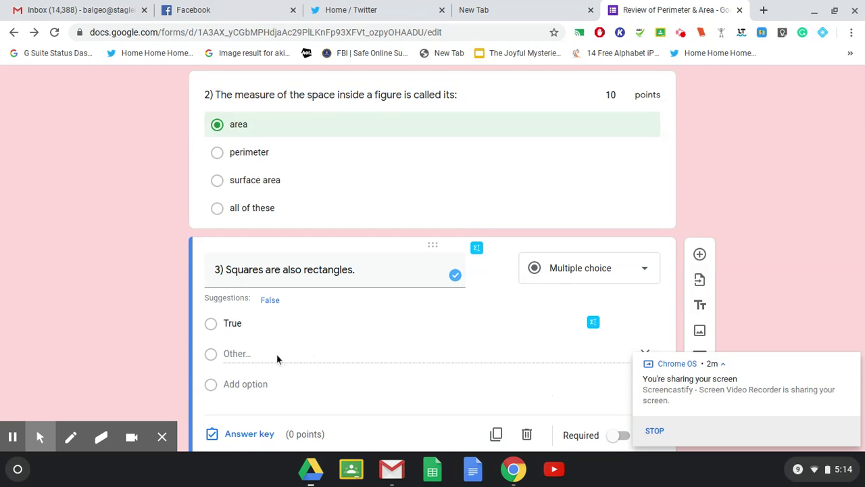
{"action": "left_click", "coordinate": [261, 382]}
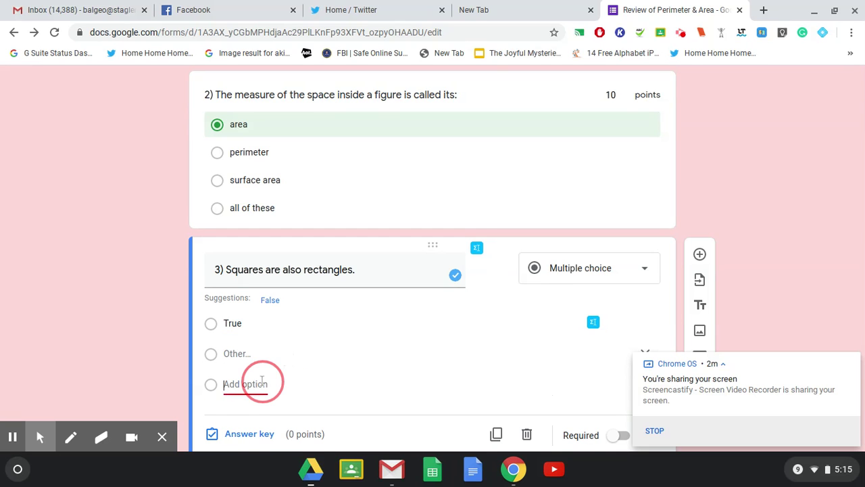
{"action": "left_click", "coordinate": [272, 342]}
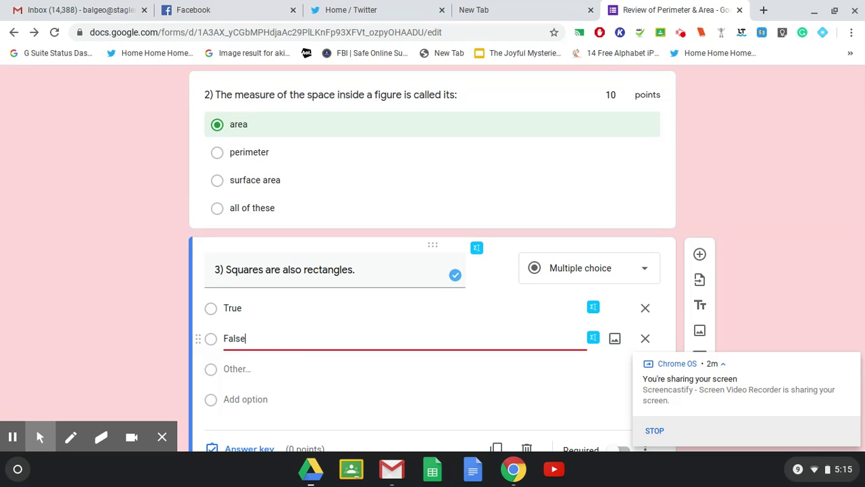
{"action": "left_click", "coordinate": [210, 309]}
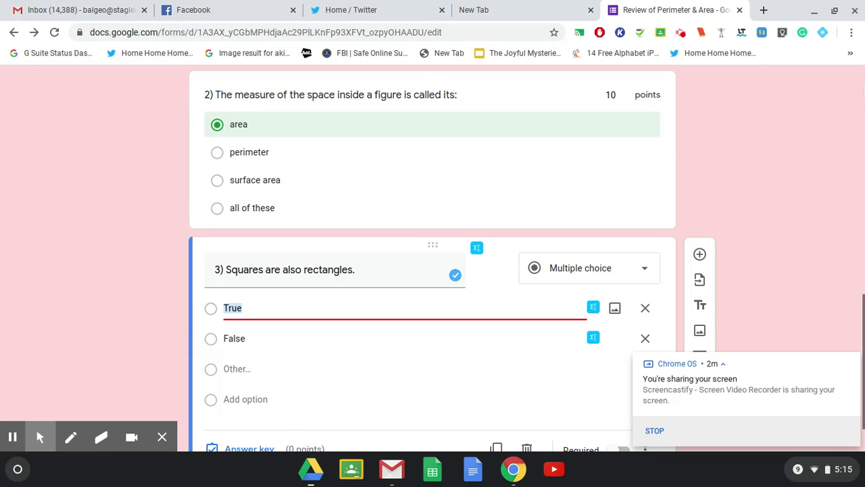
{"action": "left_click_drag", "start_coordinate": [860, 326], "coordinate": [859, 349]}
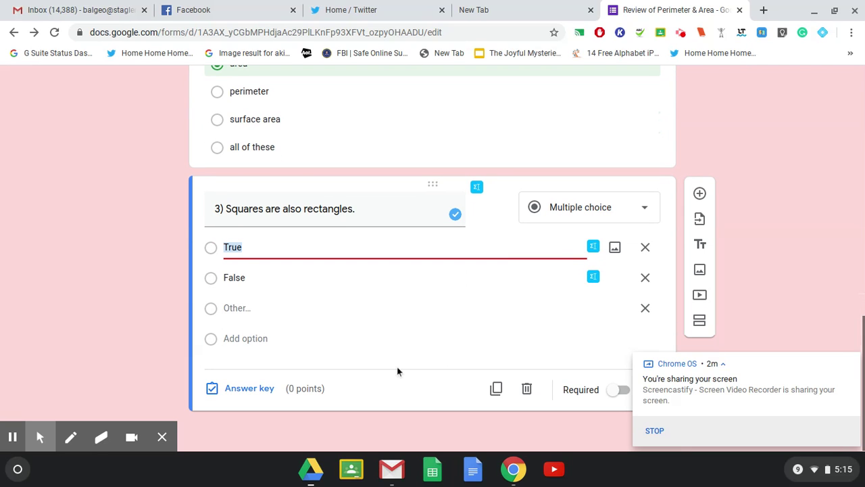
Step: In question 3's answer key, mark True correct and raise the points to 10
{"action": "left_click", "coordinate": [267, 387]}
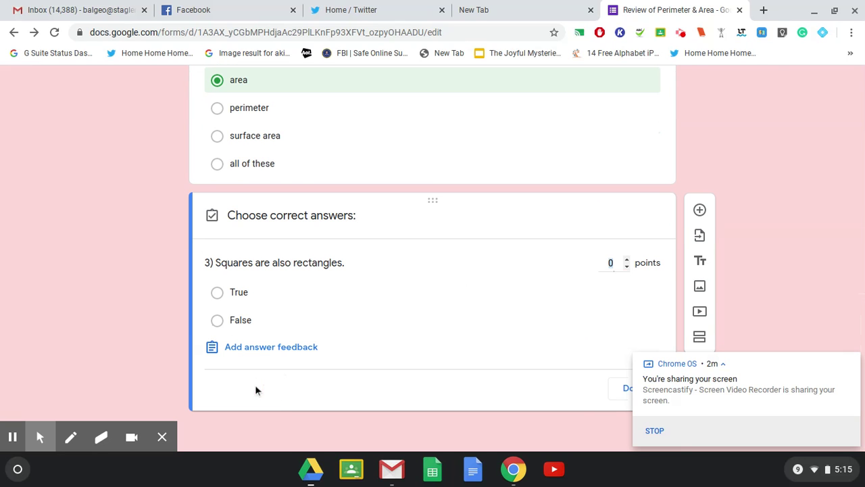
{"action": "left_click", "coordinate": [218, 292]}
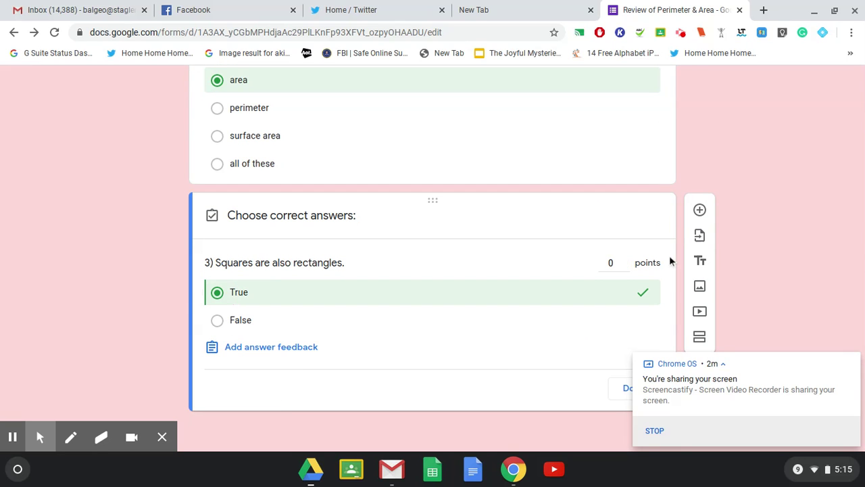
{"action": "left_click", "coordinate": [627, 260]}
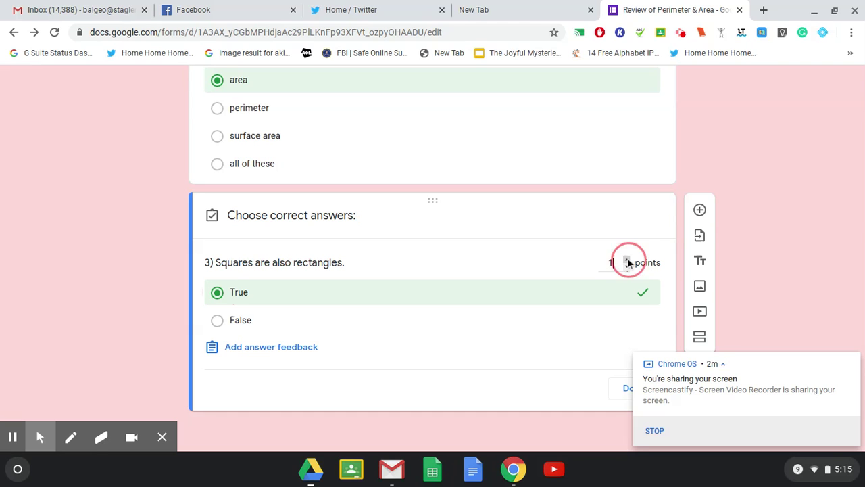
{"action": "left_click", "coordinate": [627, 260]}
{"action": "left_click", "coordinate": [627, 261]}
{"action": "left_click", "coordinate": [628, 260]}
{"action": "left_click", "coordinate": [627, 260]}
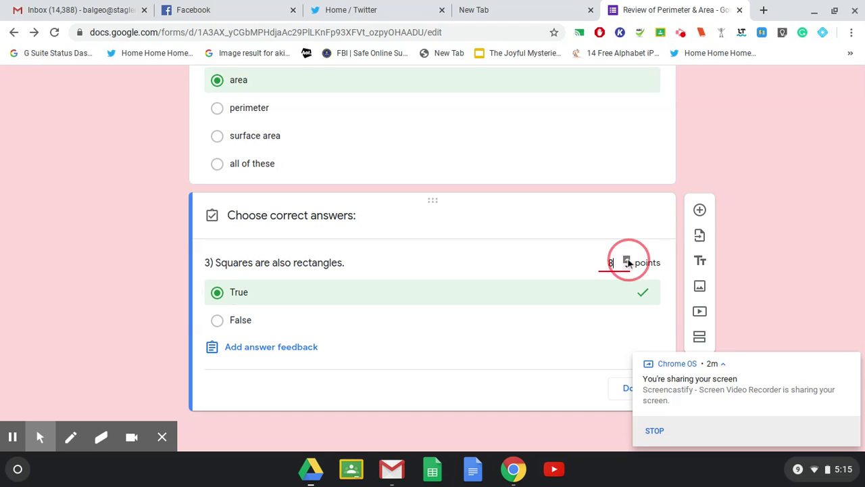
{"action": "left_click", "coordinate": [627, 260]}
{"action": "left_click", "coordinate": [628, 261]}
{"action": "left_click", "coordinate": [627, 260]}
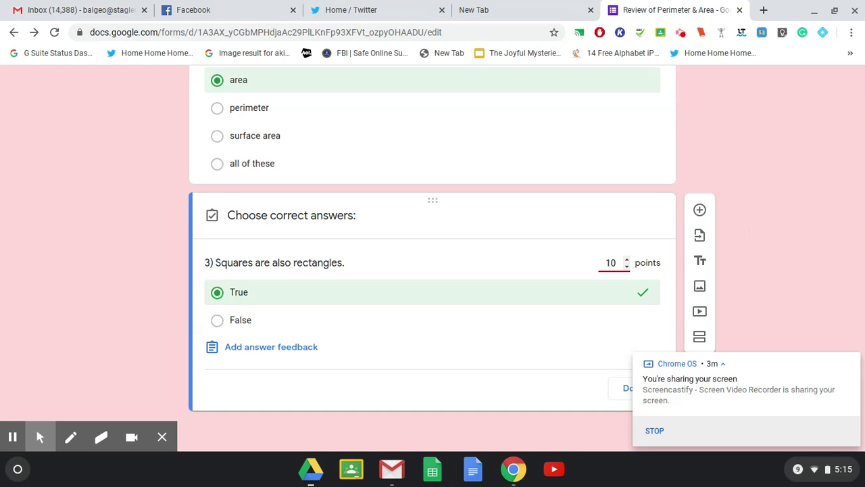
Step: Add question '4) Rectangles are also squares.' with choices True, False and Other
{"action": "left_click", "coordinate": [701, 210]}
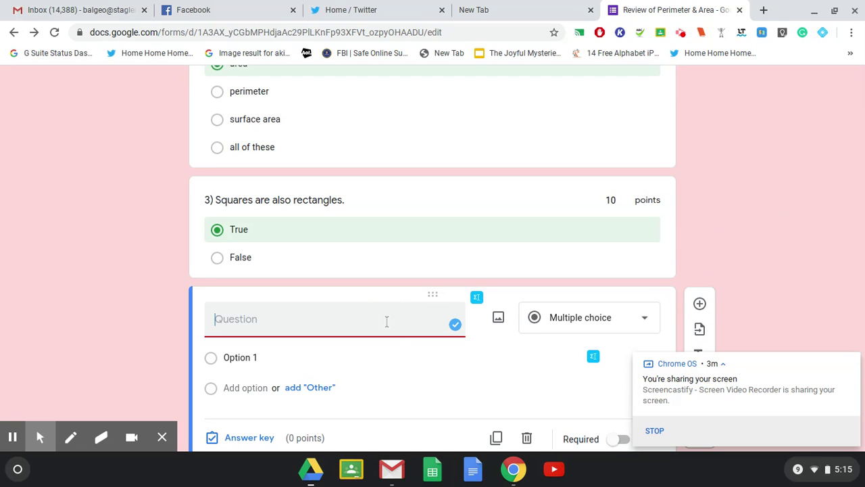
{"action": "type", "text": "4) Rectang"}
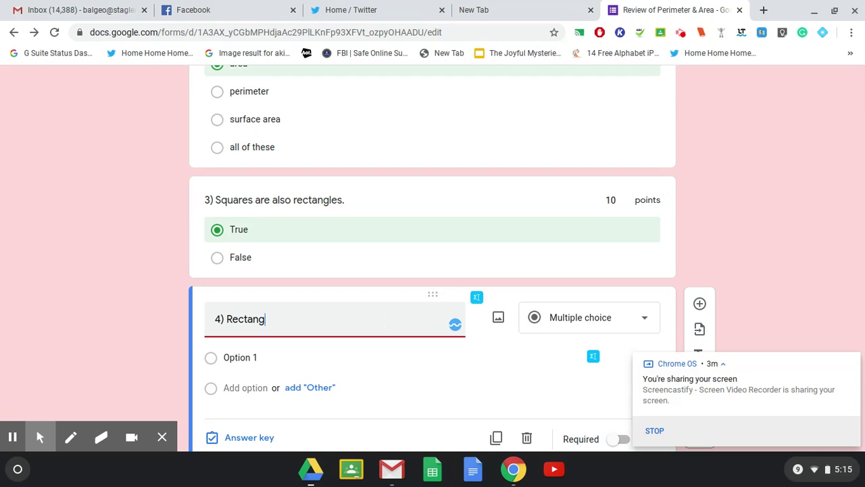
{"action": "type", "text": "les are"}
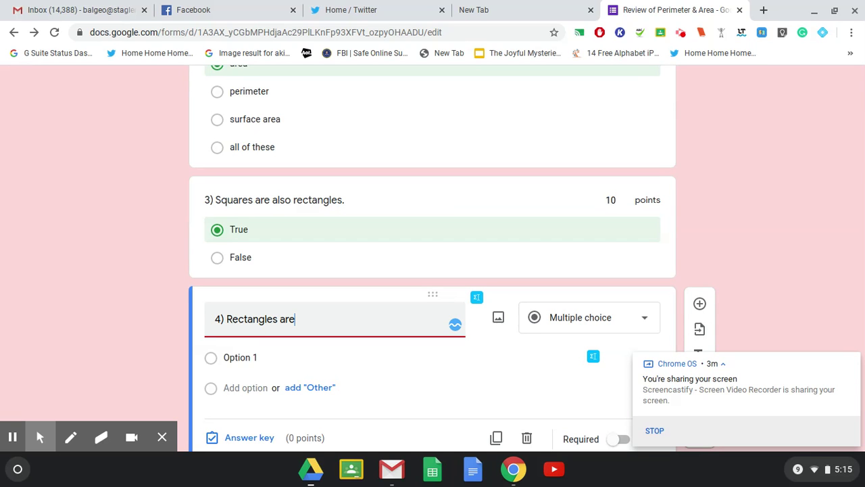
{"action": "type", "text": " also squares."}
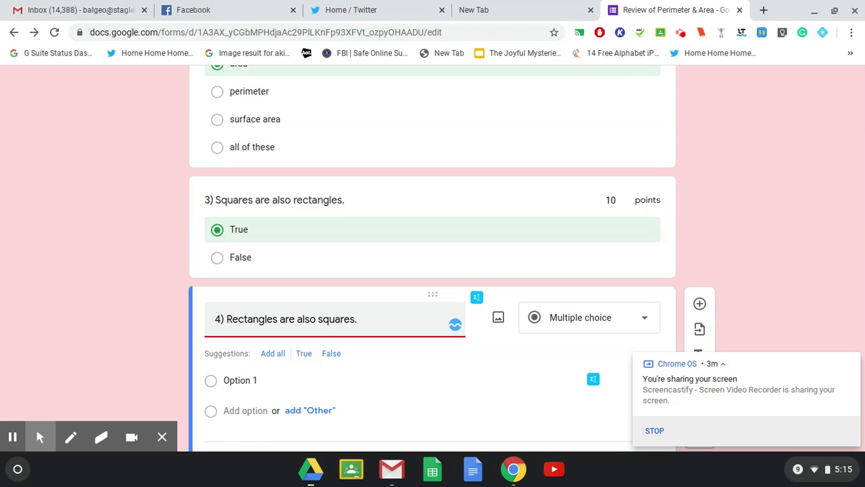
{"action": "left_click", "coordinate": [321, 380]}
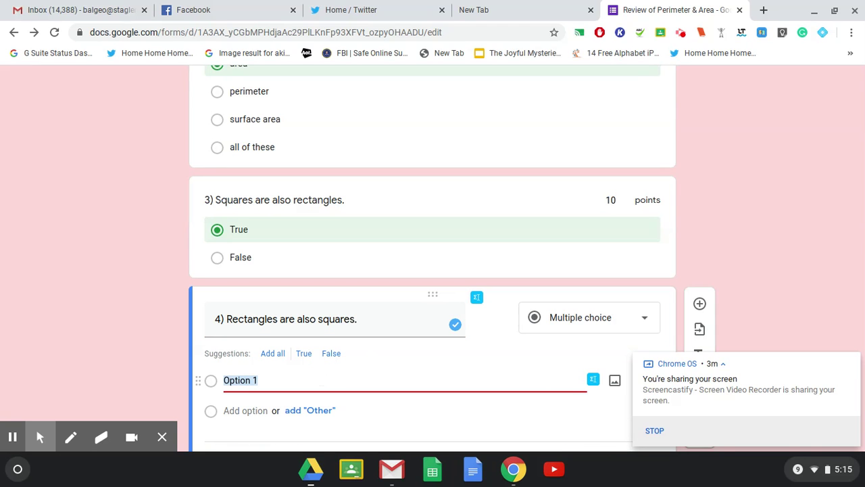
{"action": "type", "text": "True"}
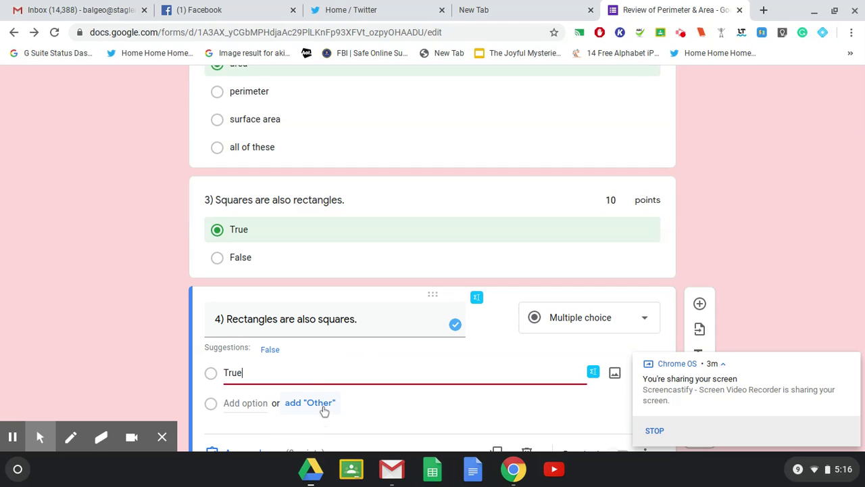
{"action": "left_click", "coordinate": [323, 409]}
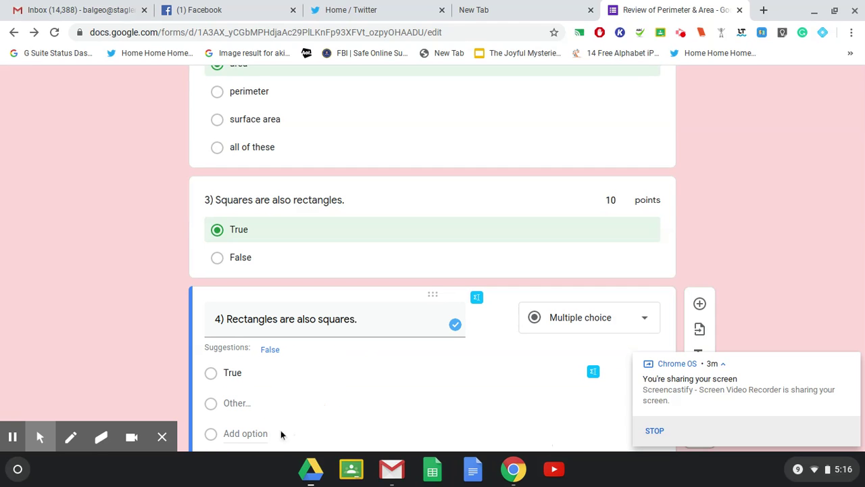
{"action": "left_click", "coordinate": [258, 433]}
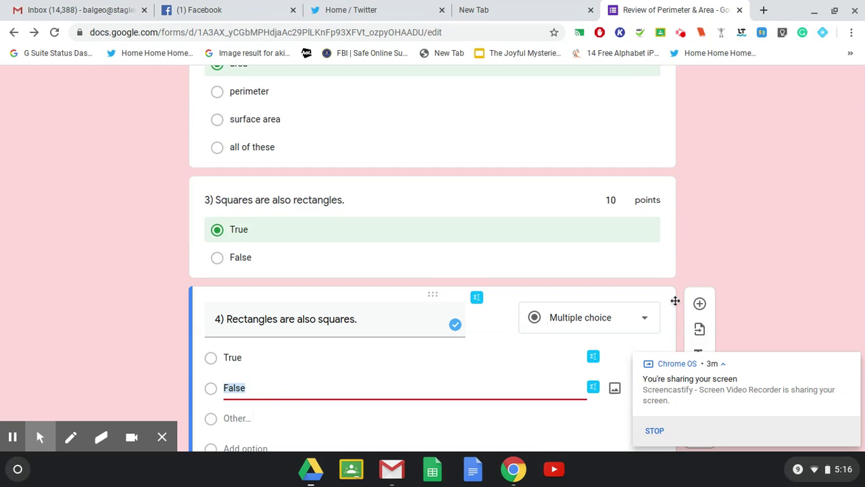
{"action": "left_click", "coordinate": [778, 270]}
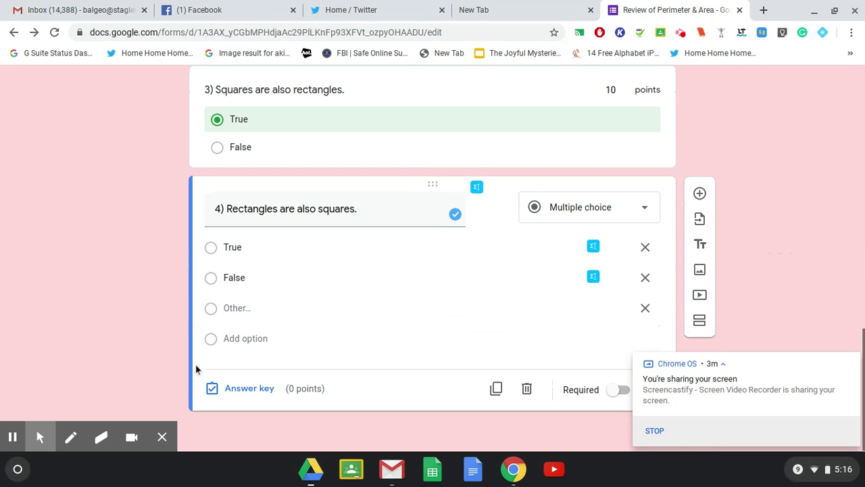
Step: In question 4's answer key, mark False correct and set the points to 10
{"action": "left_click", "coordinate": [240, 388]}
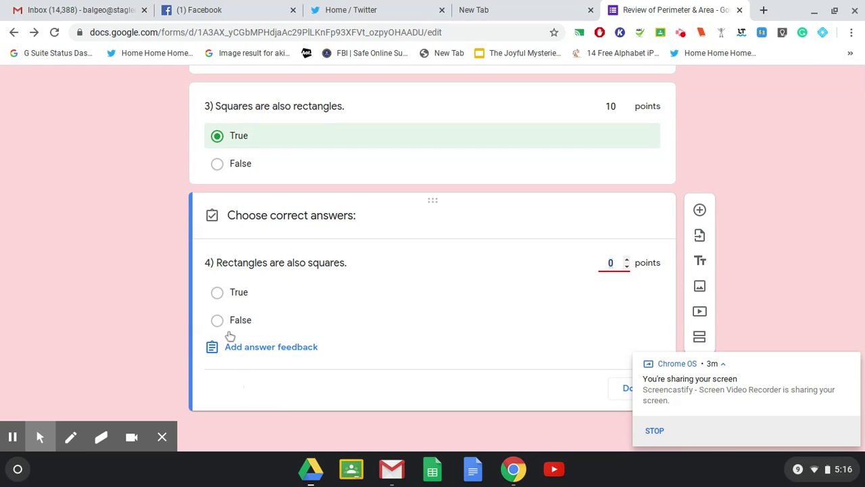
{"action": "left_click", "coordinate": [217, 321]}
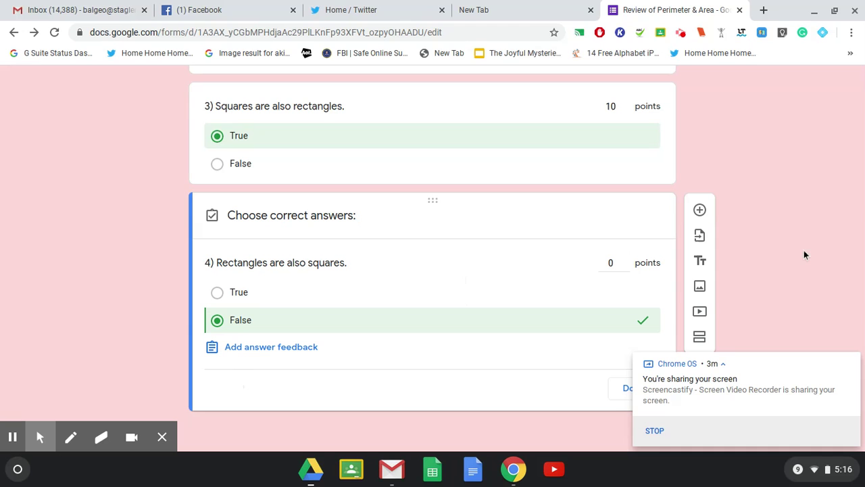
{"action": "mouse_move", "coordinate": [628, 263]}
{"action": "left_click", "coordinate": [628, 263]}
{"action": "type", "text": "7"}
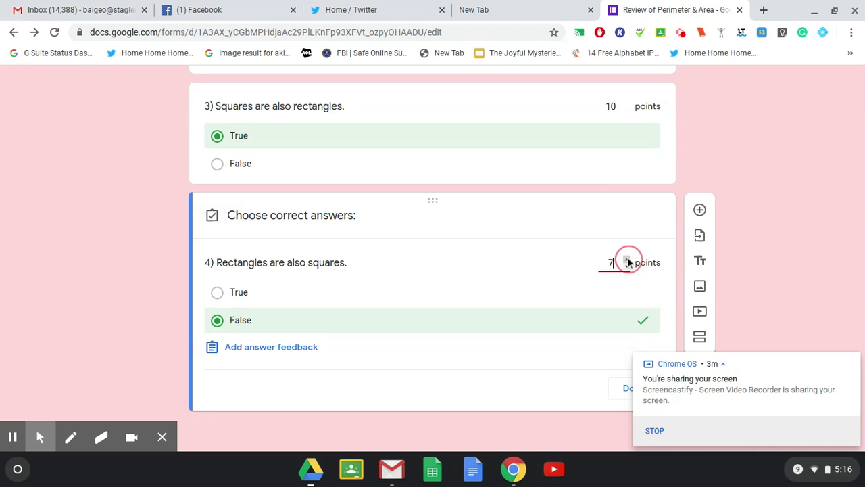
{"action": "left_click", "coordinate": [628, 260]}
{"action": "left_click", "coordinate": [628, 260]}
{"action": "left_click", "coordinate": [752, 269]}
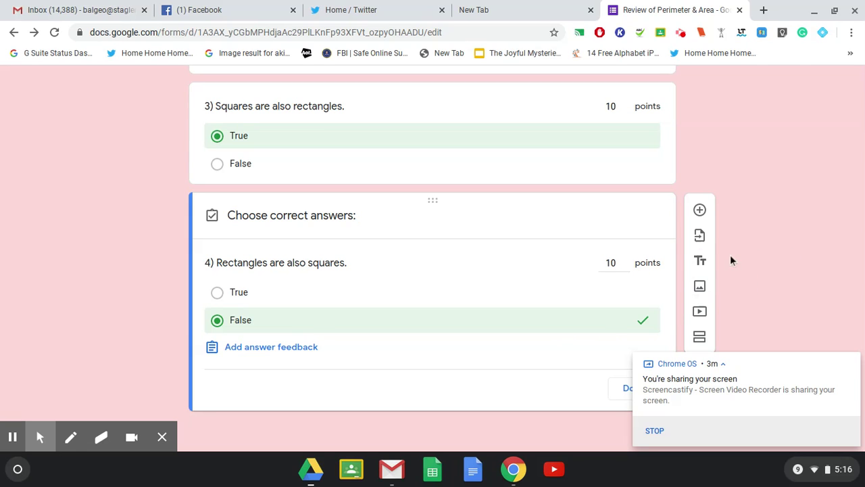
{"action": "left_click", "coordinate": [619, 391]}
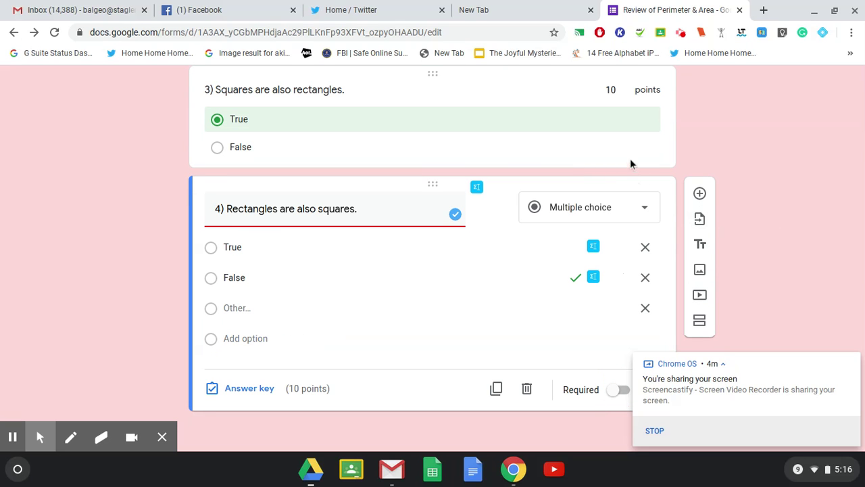
{"action": "left_click", "coordinate": [632, 160]}
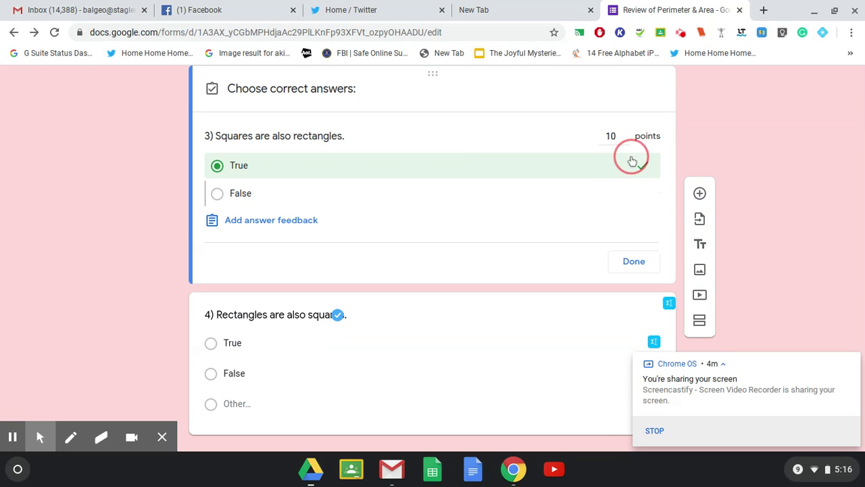
{"action": "left_click", "coordinate": [638, 263]}
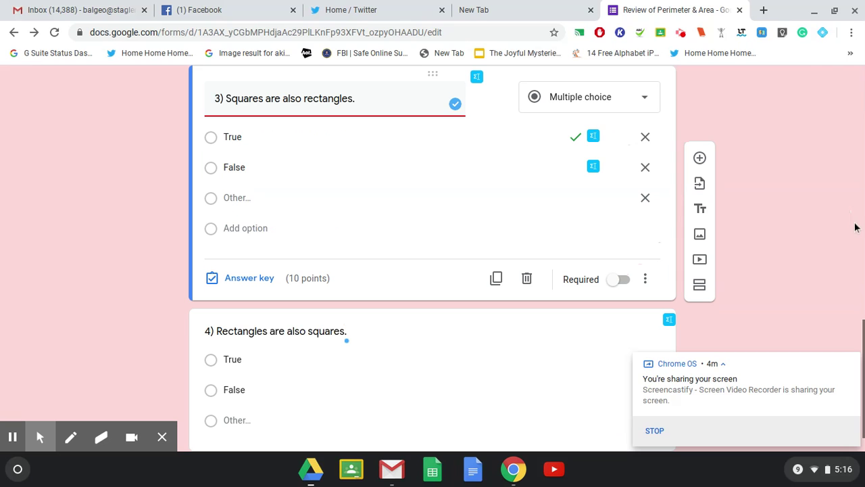
{"action": "right_click", "coordinate": [863, 341]}
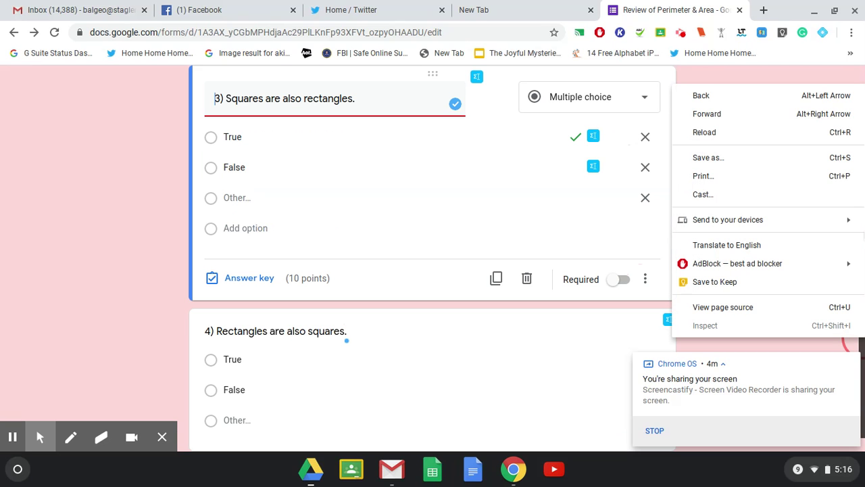
{"action": "left_click", "coordinate": [760, 73]}
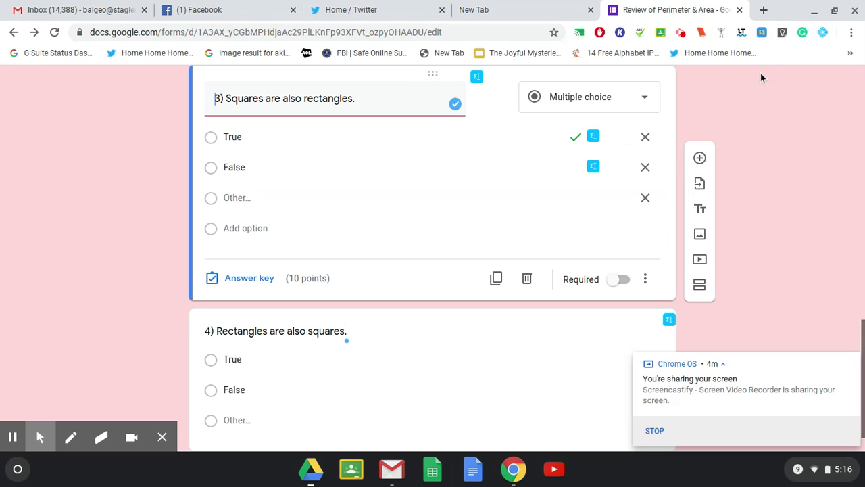
{"action": "scroll", "coordinate": [812, 260], "scroll_direction": "up", "scroll_amount": 3}
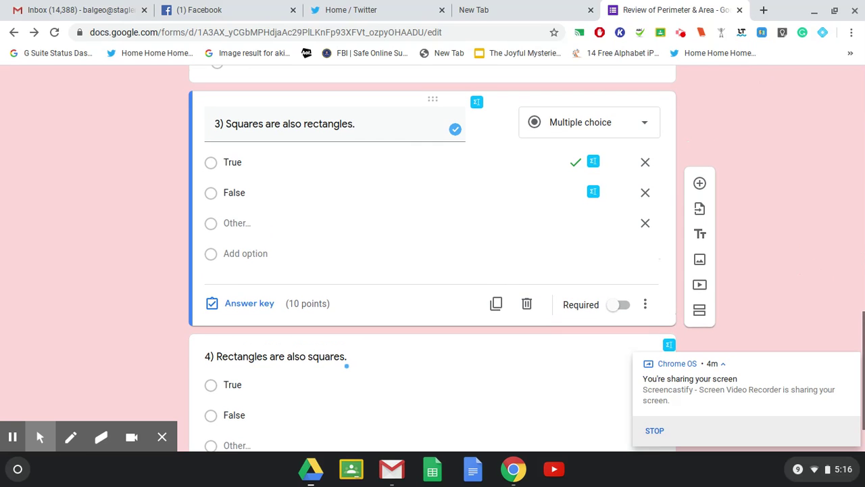
{"action": "scroll", "coordinate": [433, 256], "scroll_direction": "up", "scroll_amount": 10}
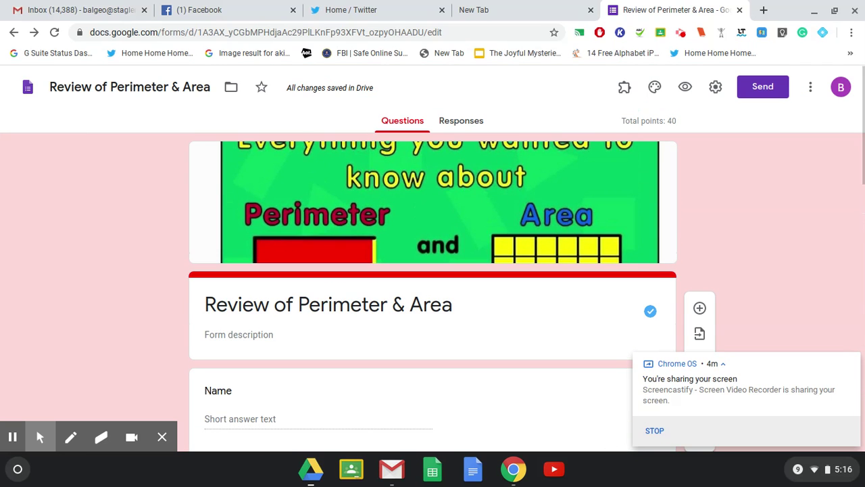
Step: In Quizzes settings, toggle Chromebook locked mode on and back off, then save
{"action": "left_click", "coordinate": [716, 89]}
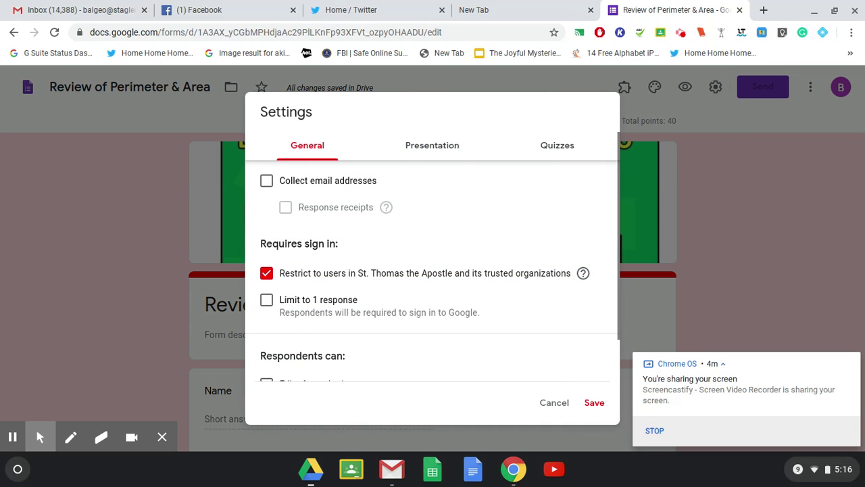
{"action": "left_click", "coordinate": [570, 154]}
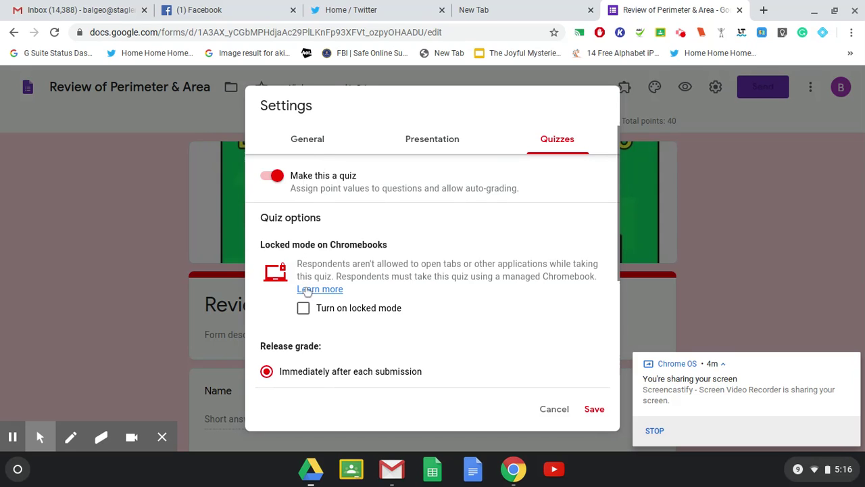
{"action": "left_click", "coordinate": [305, 309]}
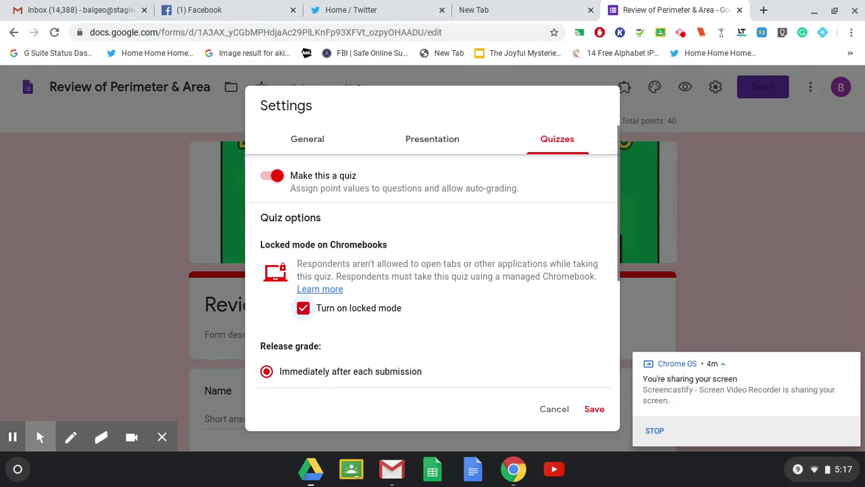
{"action": "left_click", "coordinate": [303, 309]}
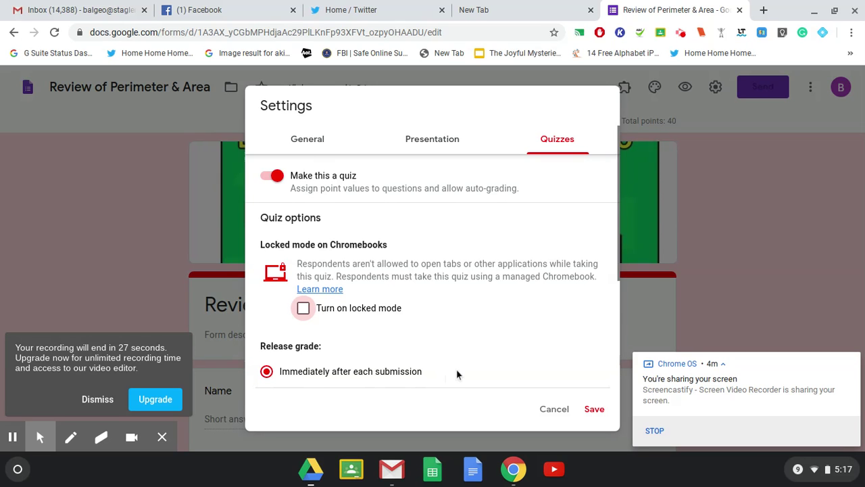
{"action": "left_click", "coordinate": [594, 409]}
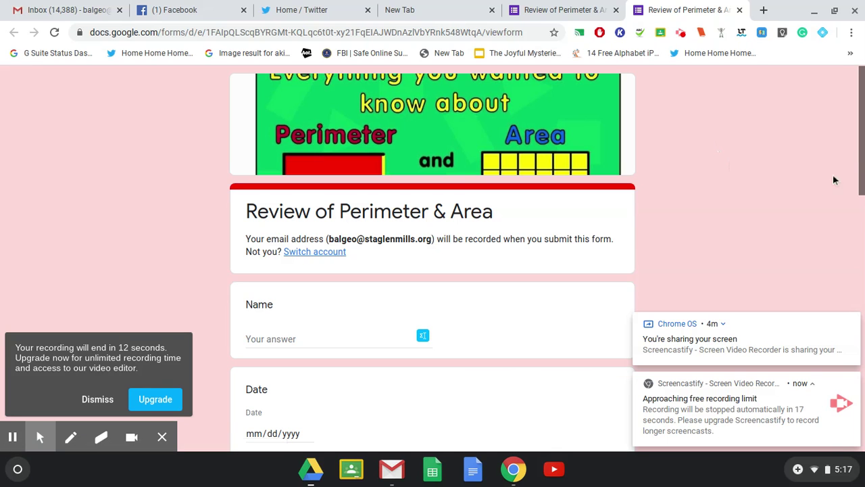
Step: Scroll through the respondent preview to review questions 1 to 4, 10 points each
{"action": "scroll", "coordinate": [433, 257], "scroll_direction": "down", "scroll_amount": 3}
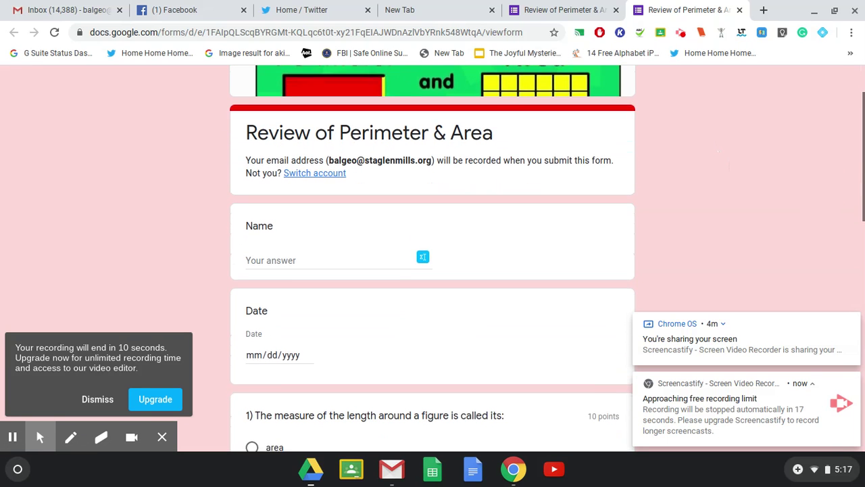
{"action": "scroll", "coordinate": [433, 259], "scroll_direction": "down", "scroll_amount": 3}
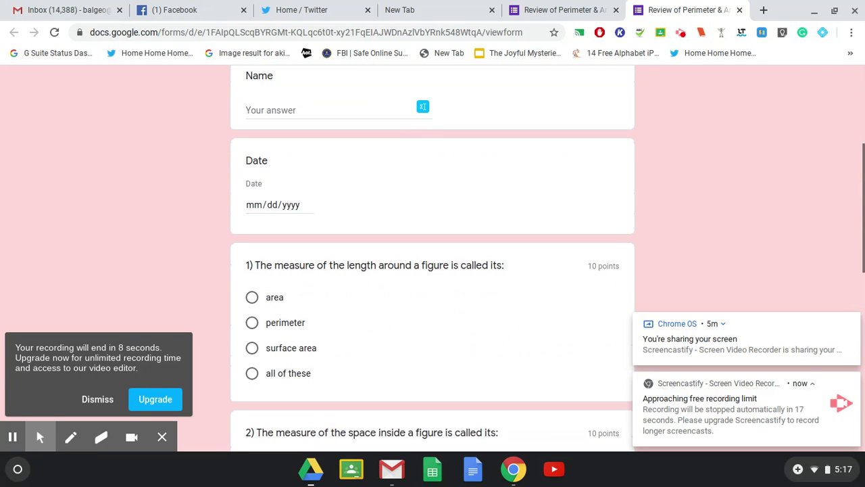
{"action": "scroll", "coordinate": [433, 260], "scroll_direction": "down", "scroll_amount": 3}
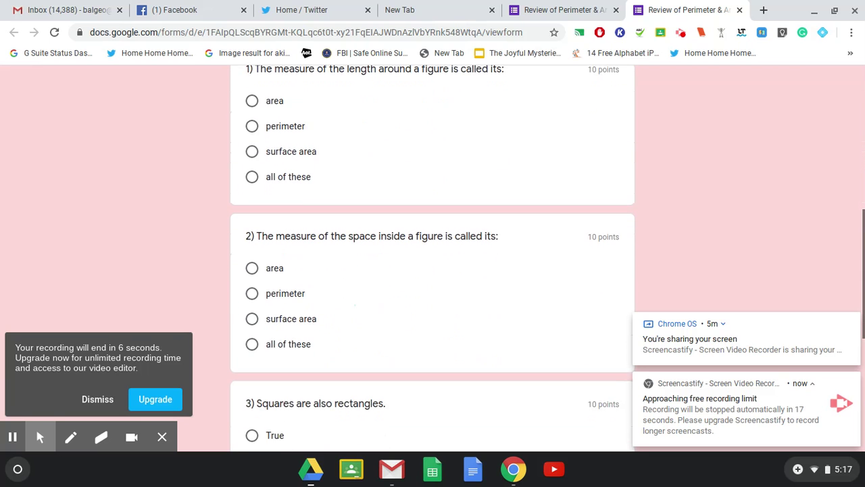
{"action": "scroll", "coordinate": [433, 259], "scroll_direction": "down", "scroll_amount": 1}
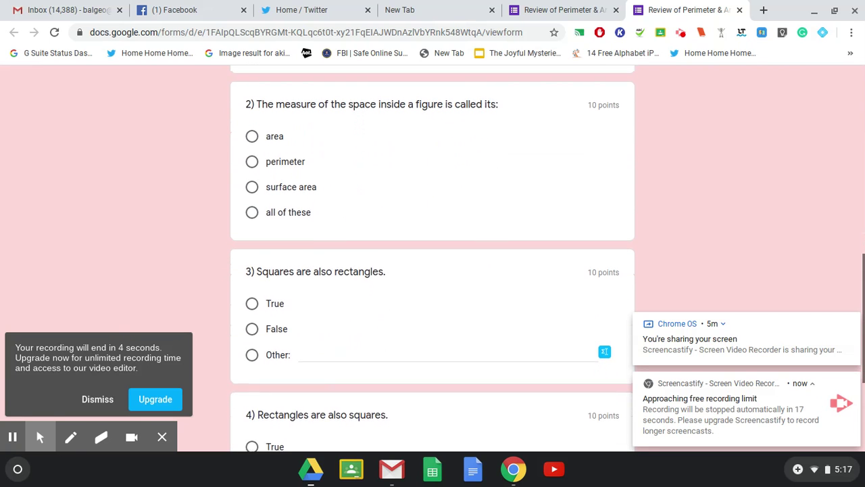